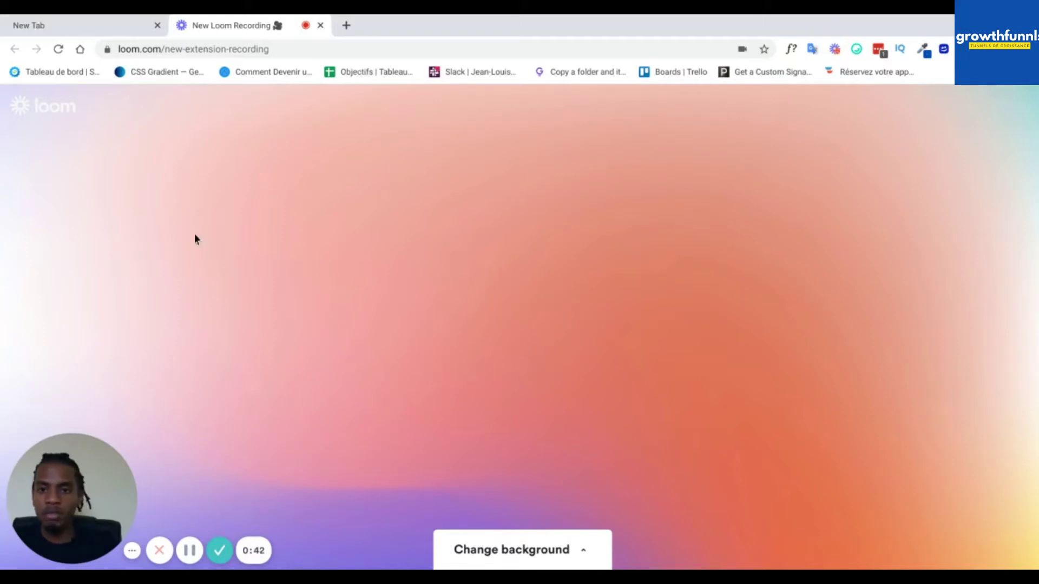
Step: Search the web for "marketingmania/podcast" and open the Podcast Marketing Mania page on marketingmania.fr
click(85, 20)
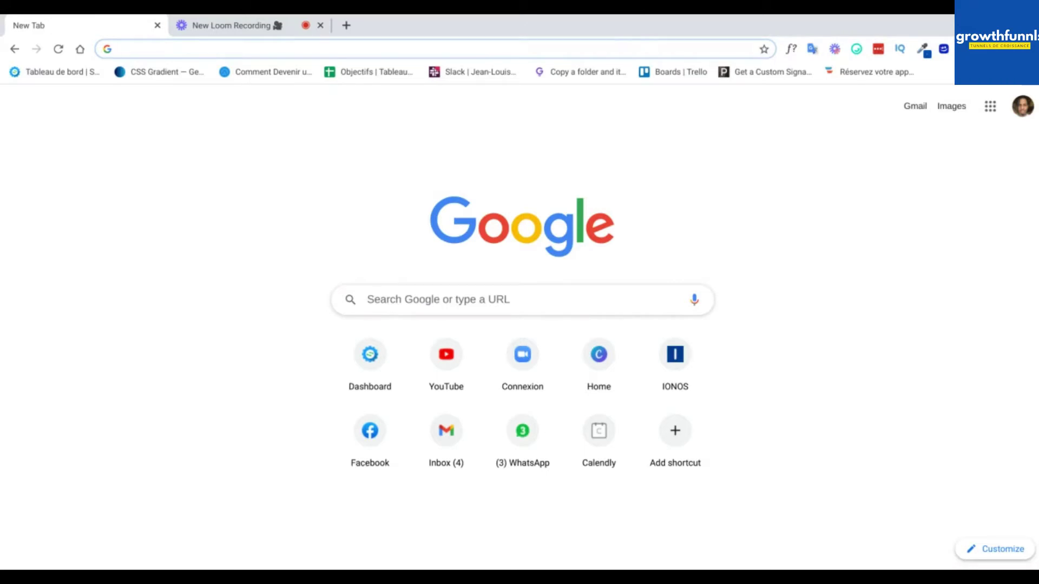
text(marketi)
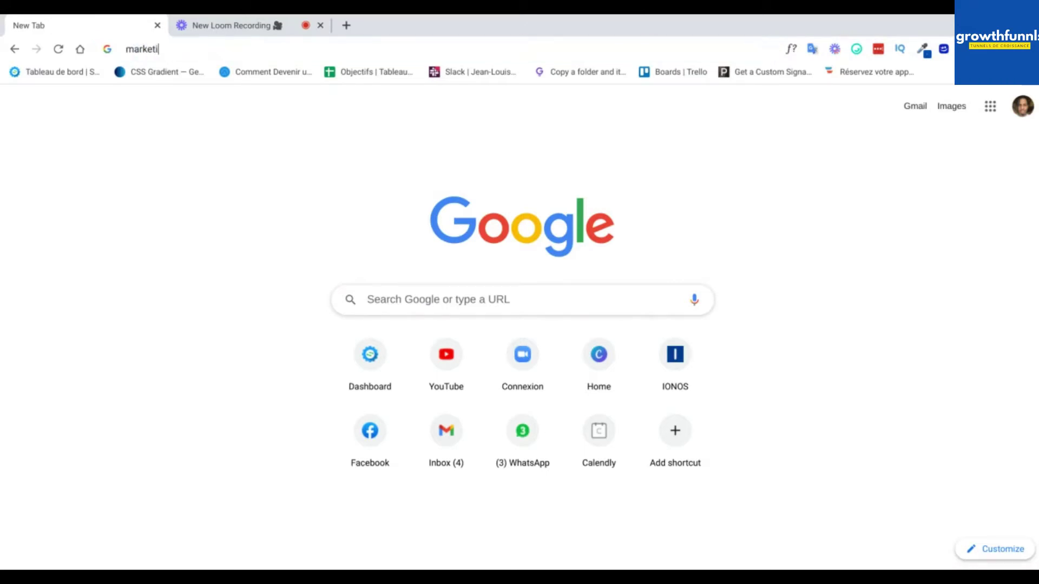
text(ngmania/podcast)
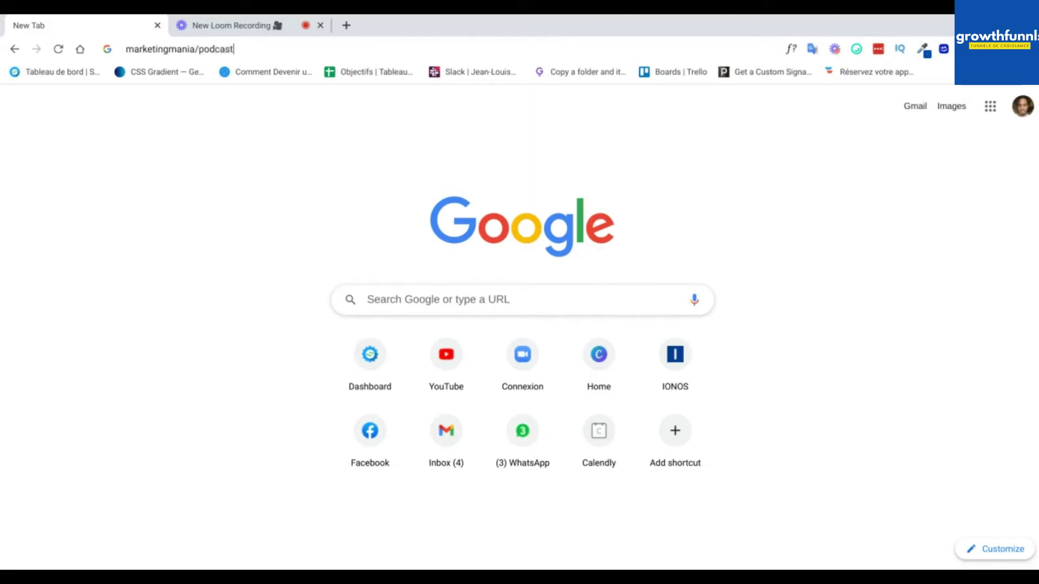
key(Return)
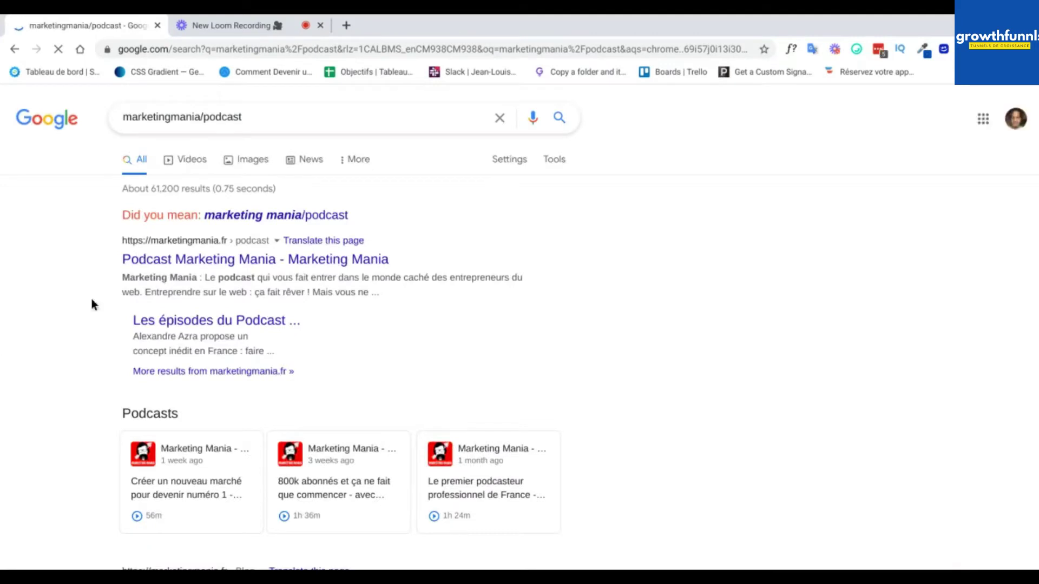
click(212, 264)
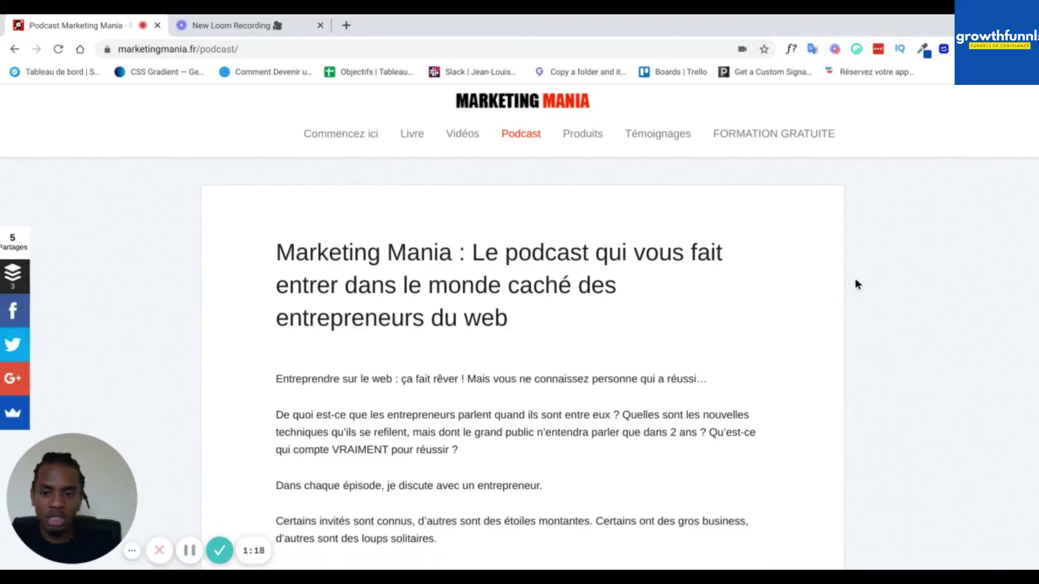
Step: Open the show's Apple Podcasts page through the iTunes rating link and dismiss the device identification request
scroll(857, 283, down, 3)
scroll(856, 279, down, 8)
scroll(855, 280, up, 3)
scroll(855, 279, down, 10)
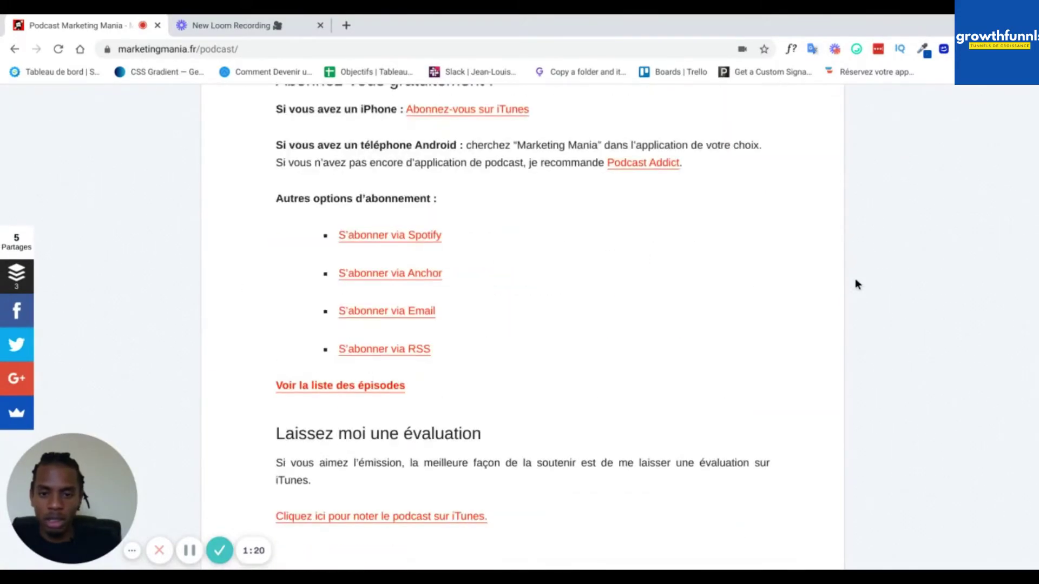
scroll(855, 278, up, 2)
scroll(855, 279, down, 2)
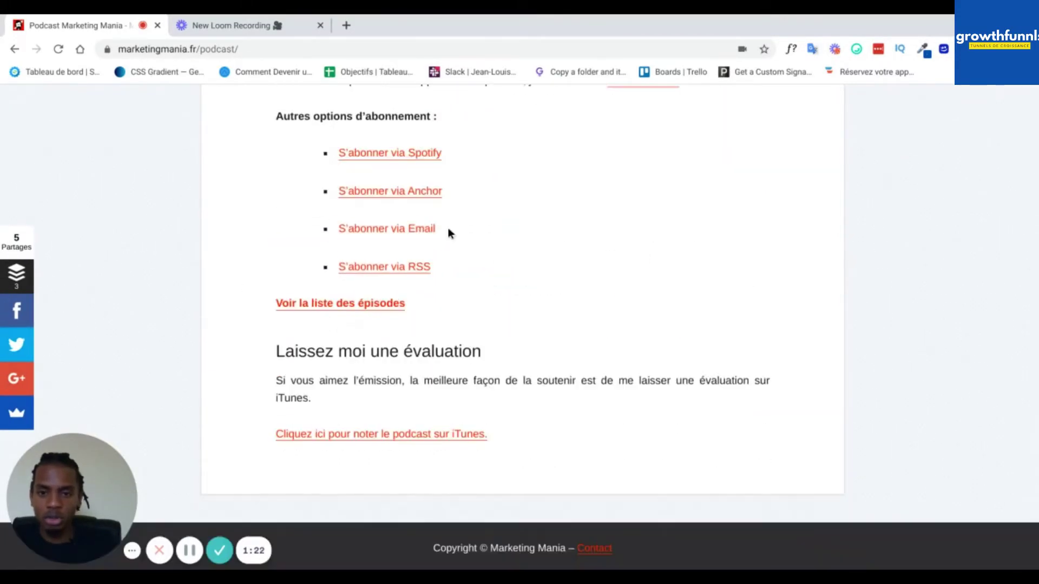
click(366, 438)
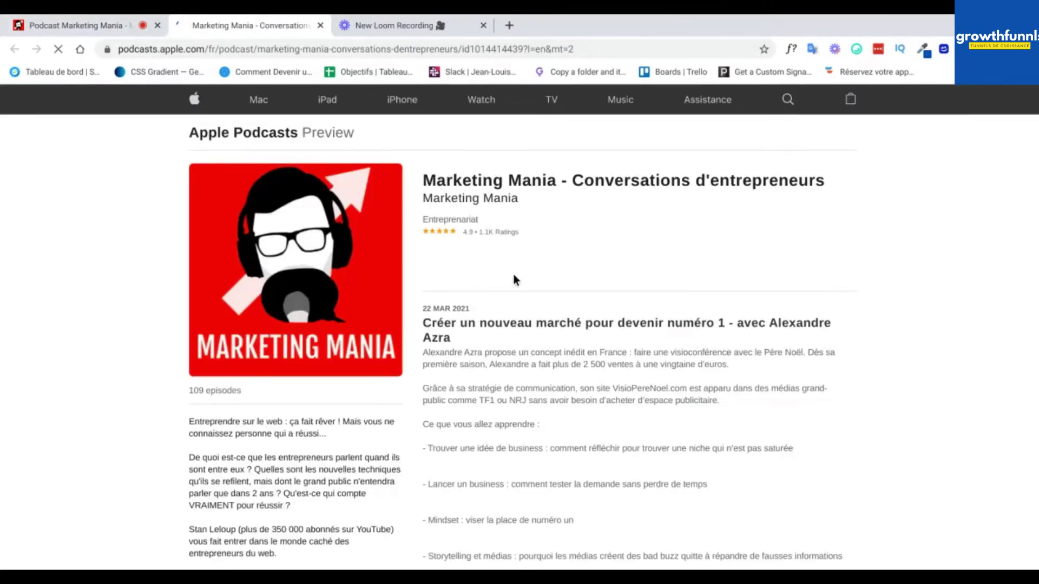
scroll(679, 327, down, 5)
scroll(680, 329, up, 5)
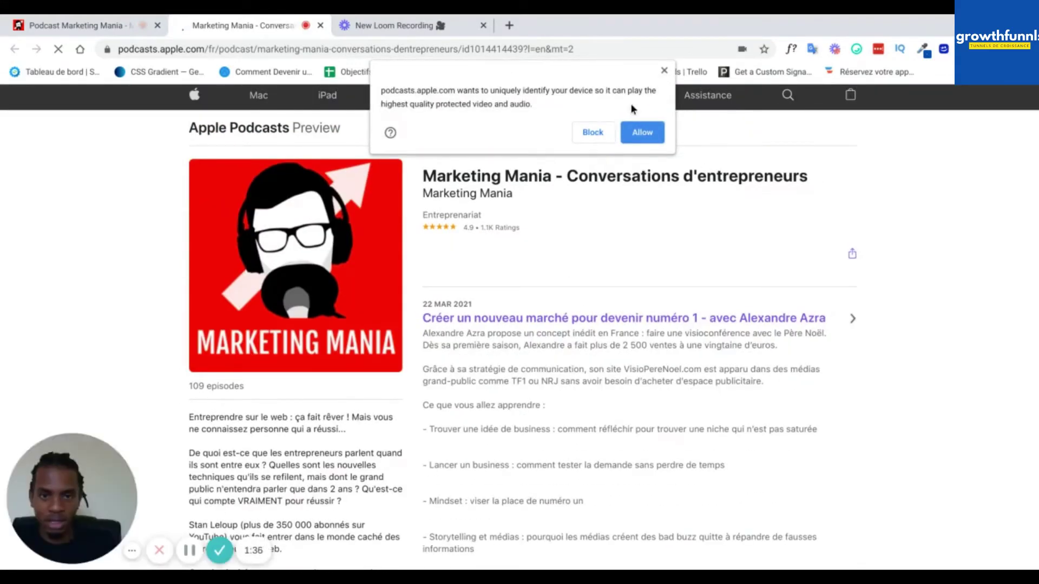
click(664, 71)
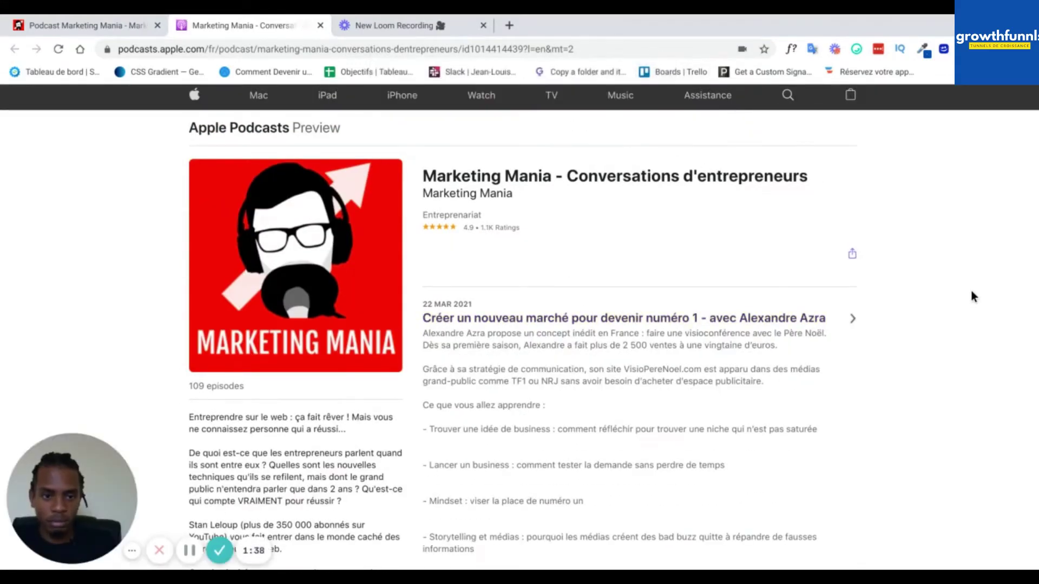
Step: Open the page of the 23 March 2021 episode "Créer un nouveau marché pour devenir numéro 1"
scroll(971, 292, down, 6)
scroll(971, 293, up, 3)
scroll(972, 293, down, 1)
scroll(970, 297, up, 1)
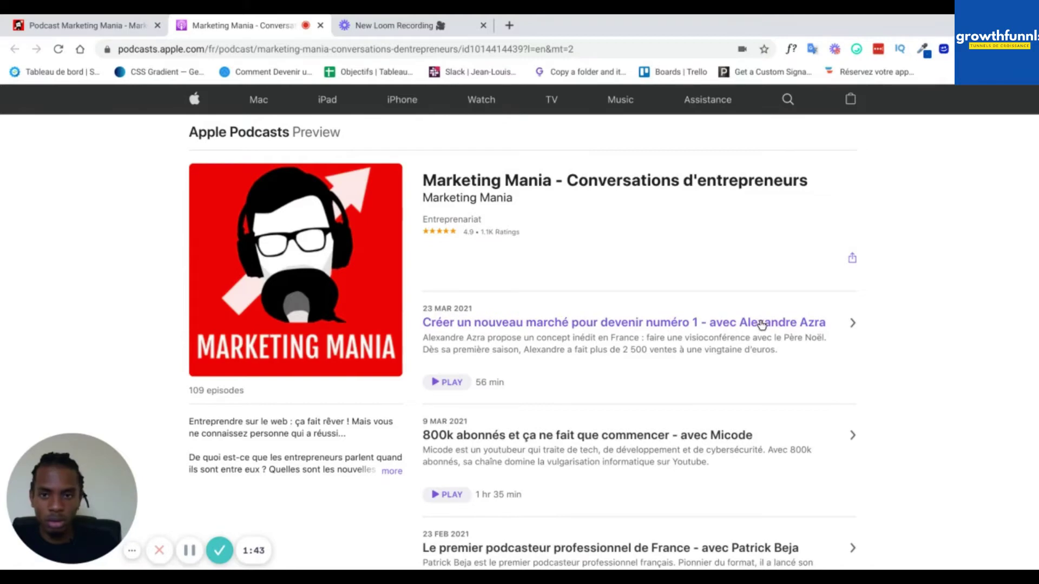
click(762, 323)
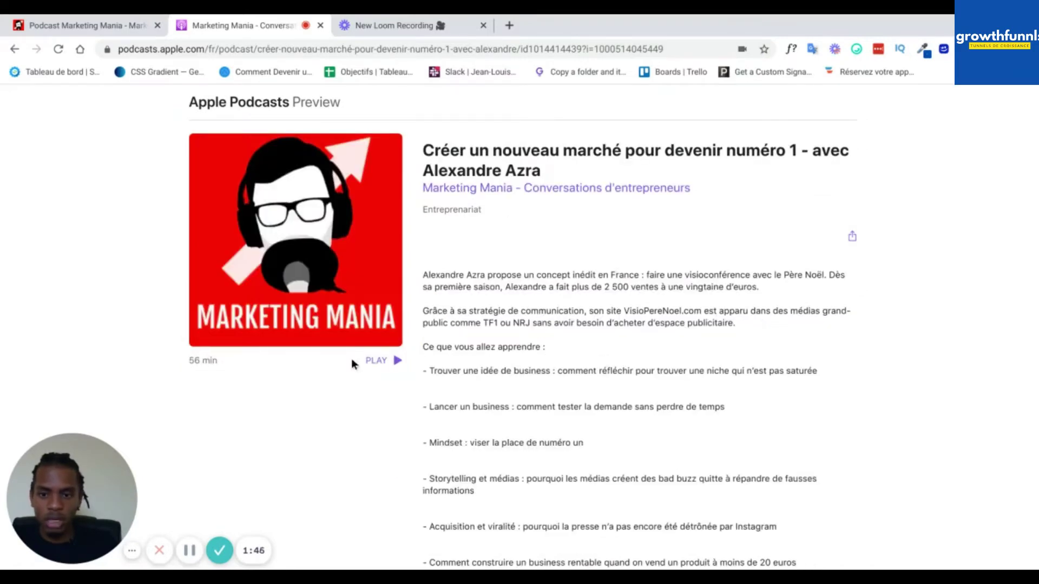
Step: Look over the episode page, display its HTML source code and look through the code from start to end
scroll(992, 231, down, 20)
scroll(993, 230, up, 6)
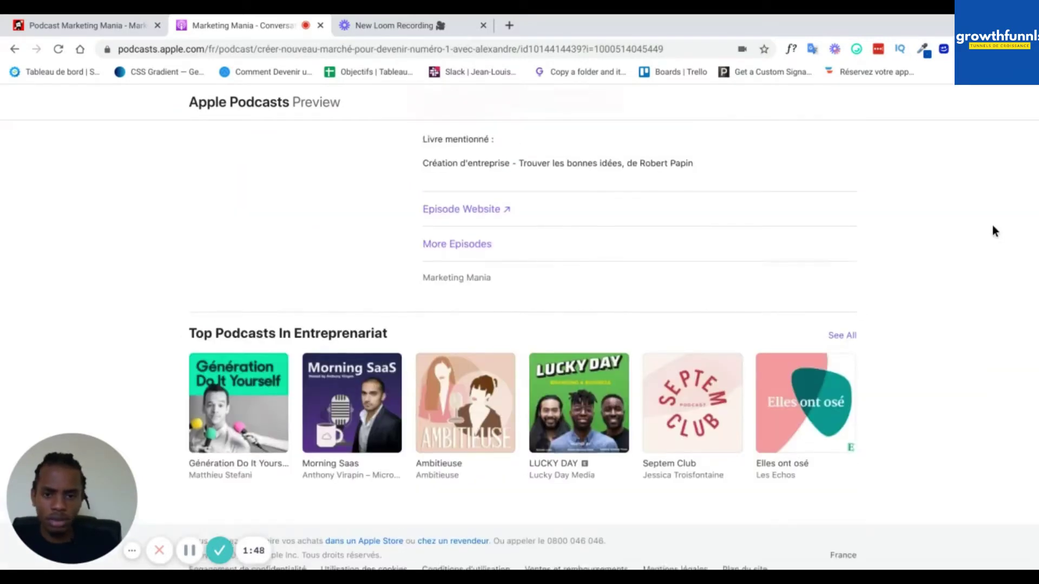
scroll(992, 231, up, 10)
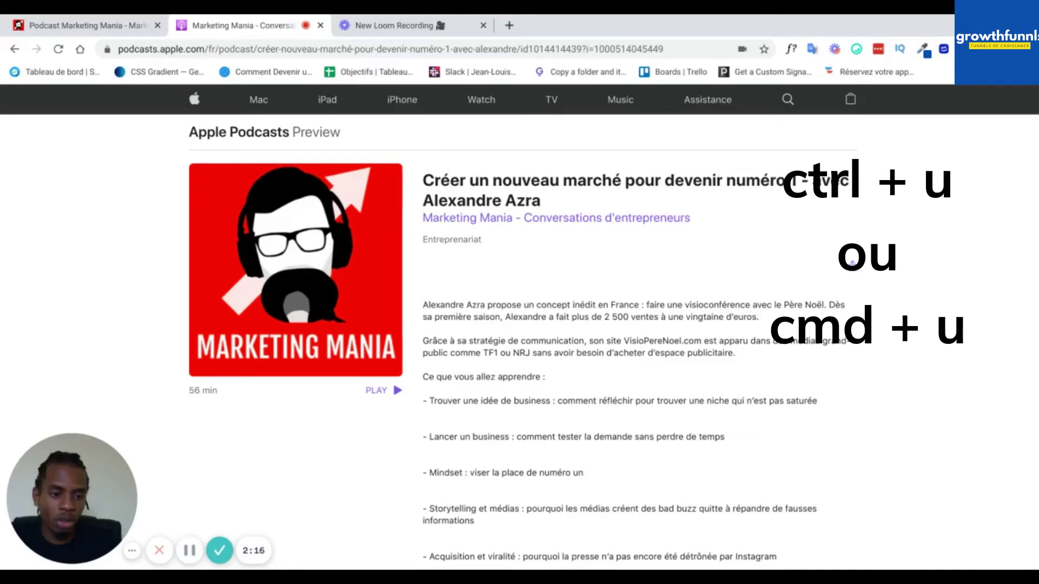
key(ctrl+u)
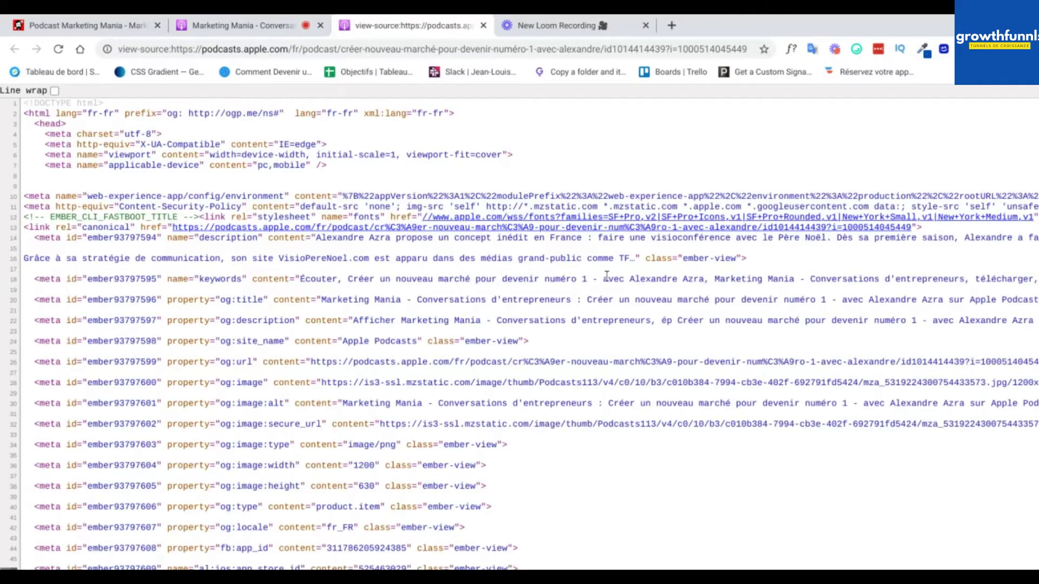
scroll(609, 290, down, 20)
scroll(609, 291, down, 20)
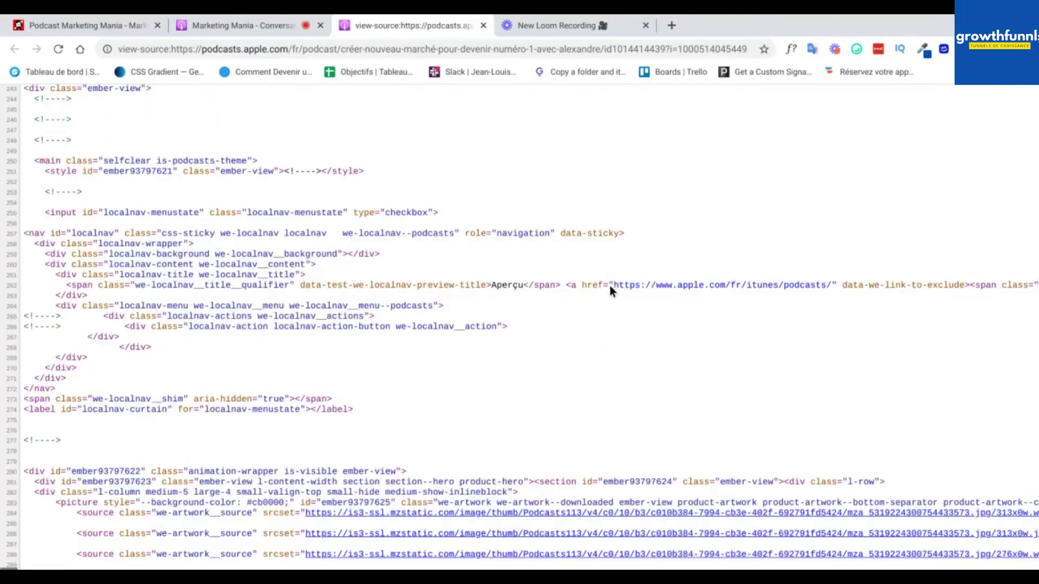
scroll(610, 291, down, 20)
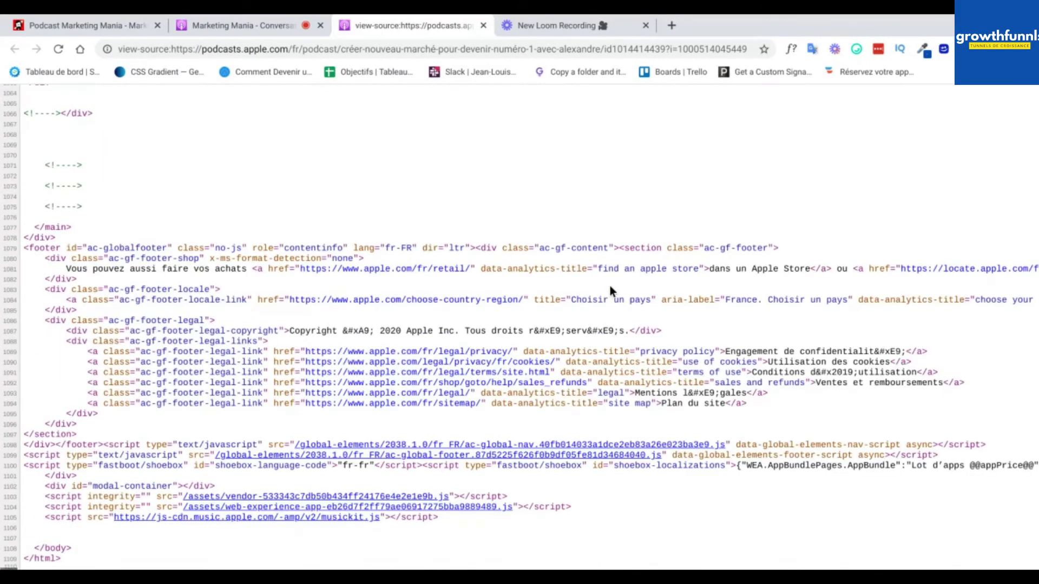
scroll(609, 291, up, 20)
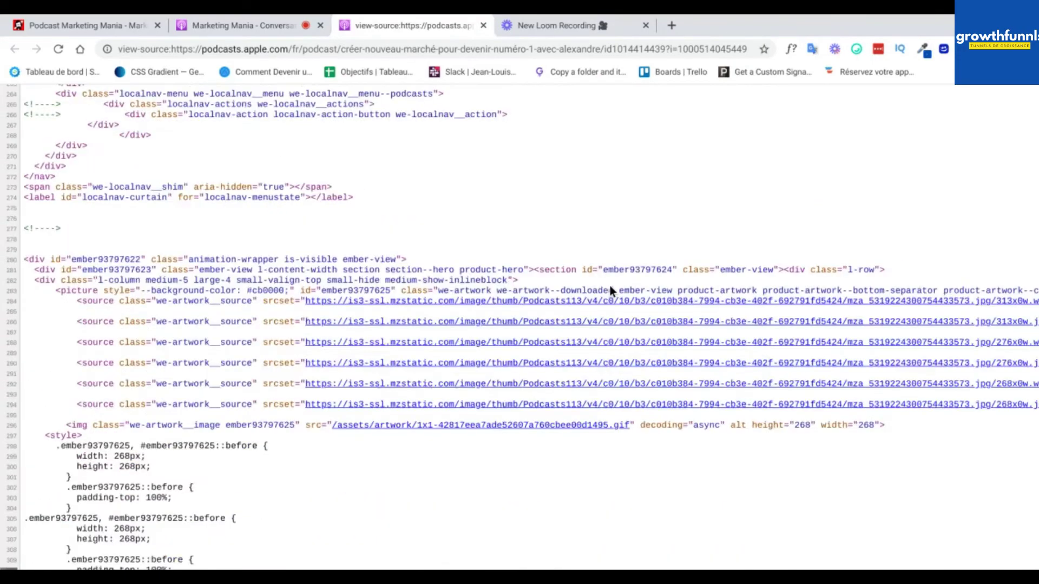
scroll(610, 290, up, 20)
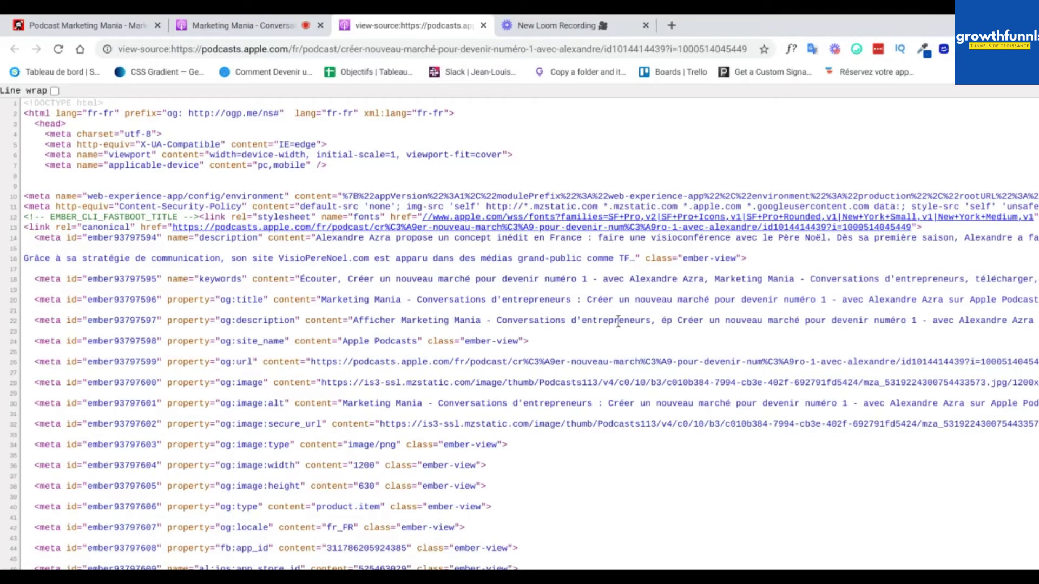
Step: Find "mp3" in the source code of the episode page
key(ctrl+f)
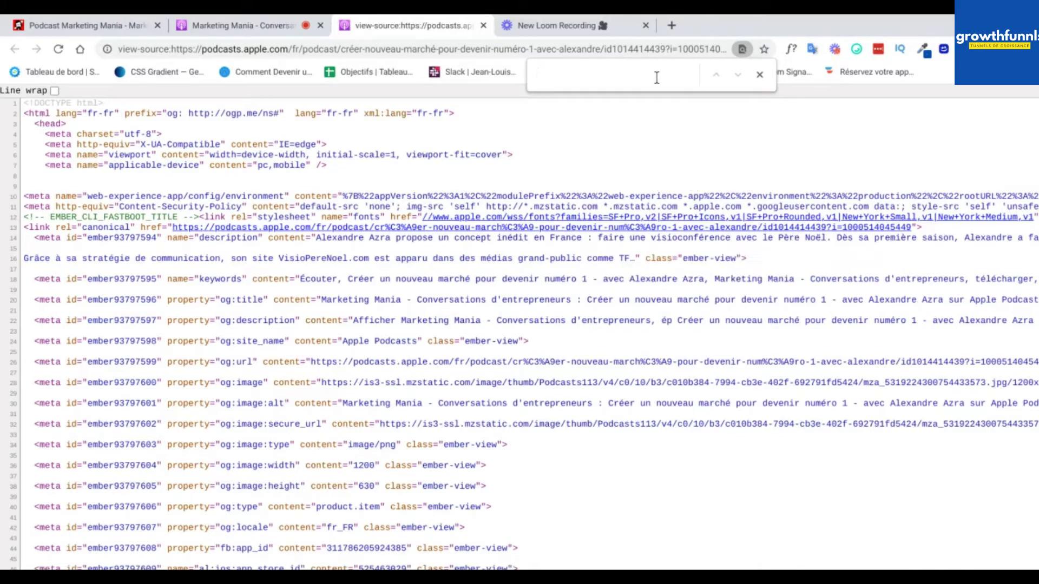
text(mp3)
scroll(701, 294, down, 7)
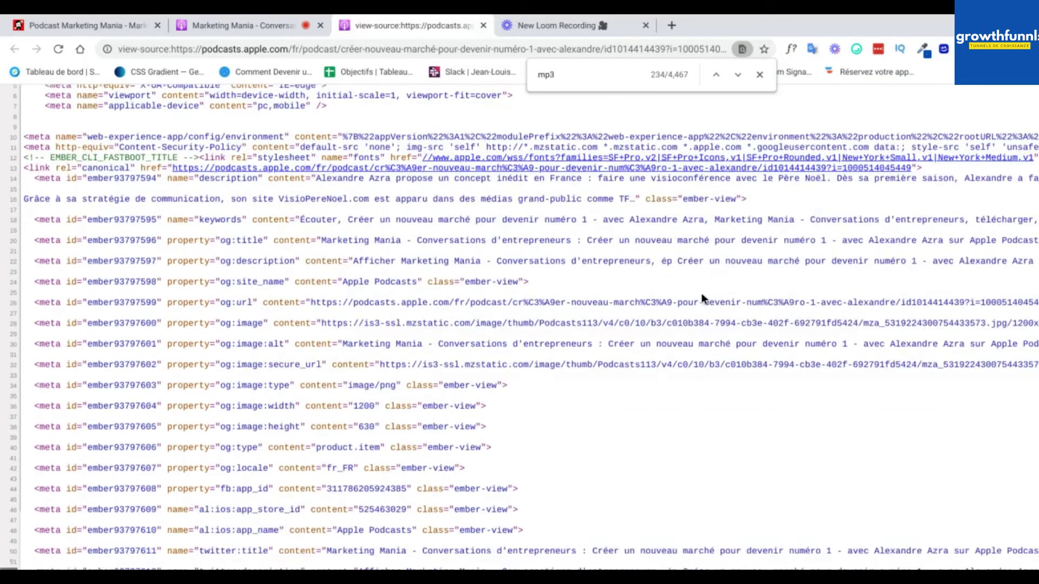
scroll(701, 294, down, 2)
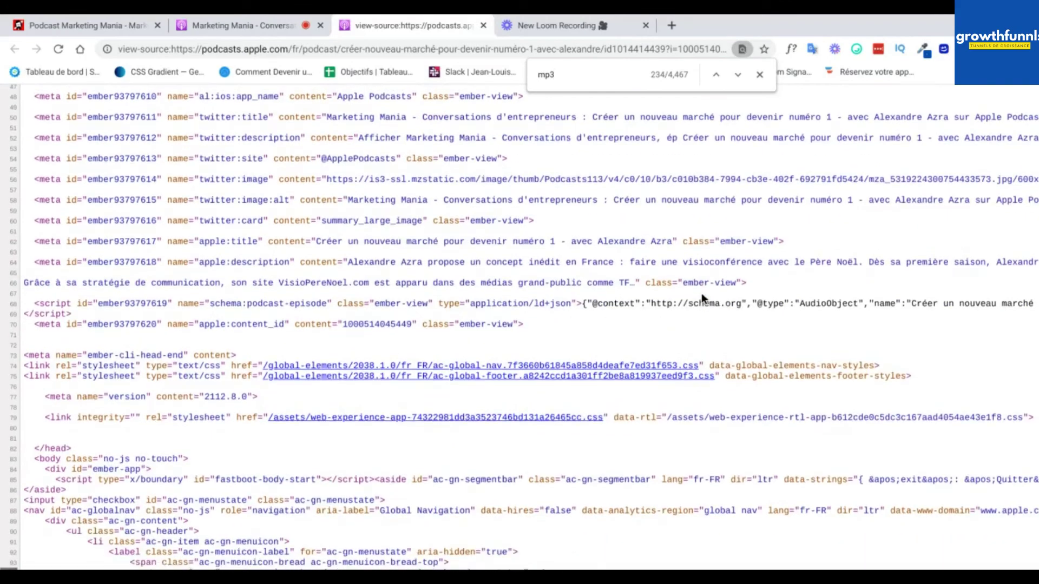
scroll(702, 293, up, 3)
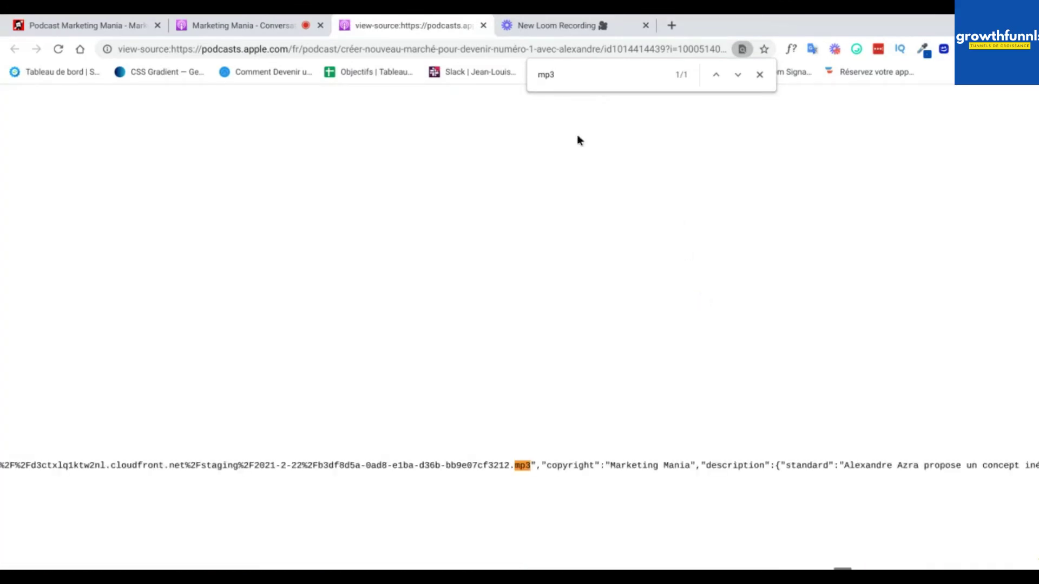
double_click(614, 72)
click(615, 72)
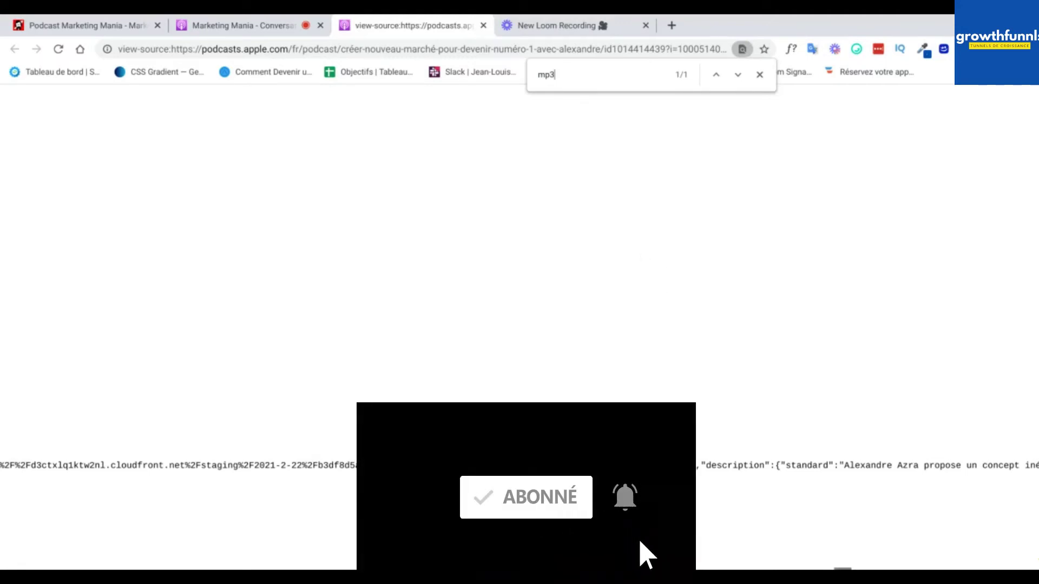
scroll(519, 327, left, 2)
scroll(451, 460, left, 3)
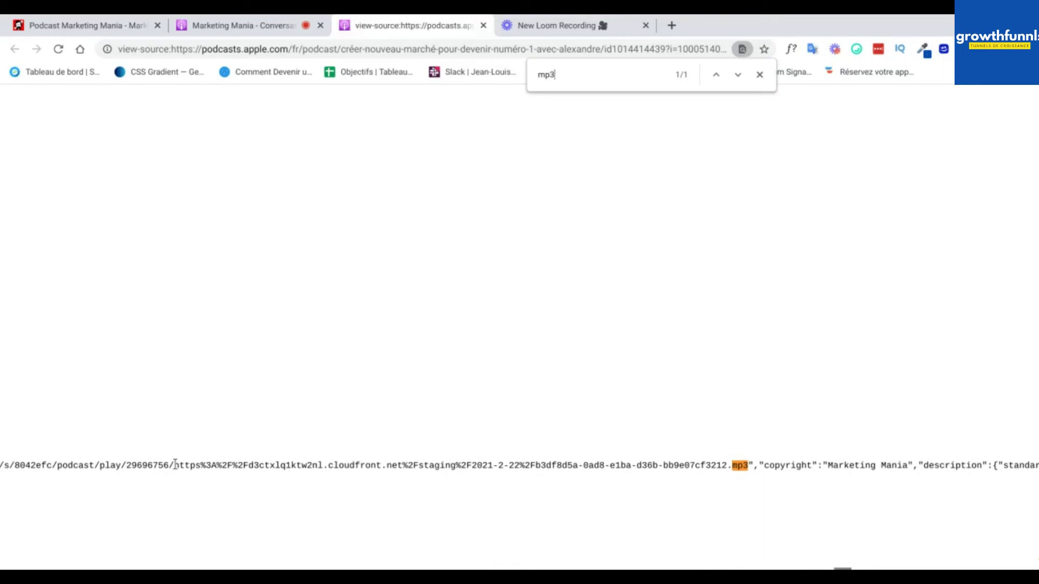
scroll(174, 466, left, 3)
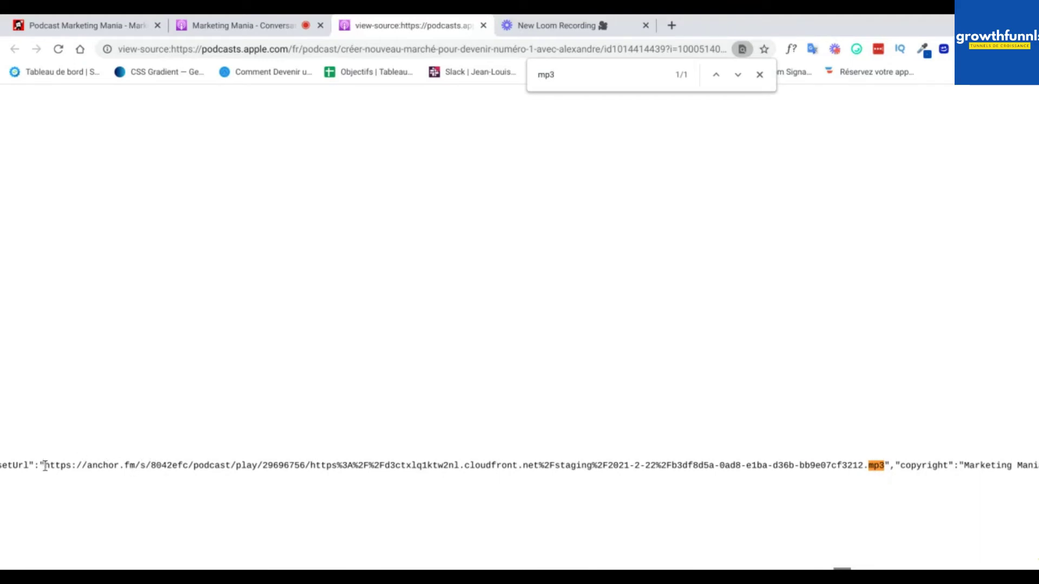
drag(45, 466, 885, 465)
key(ctrl+c)
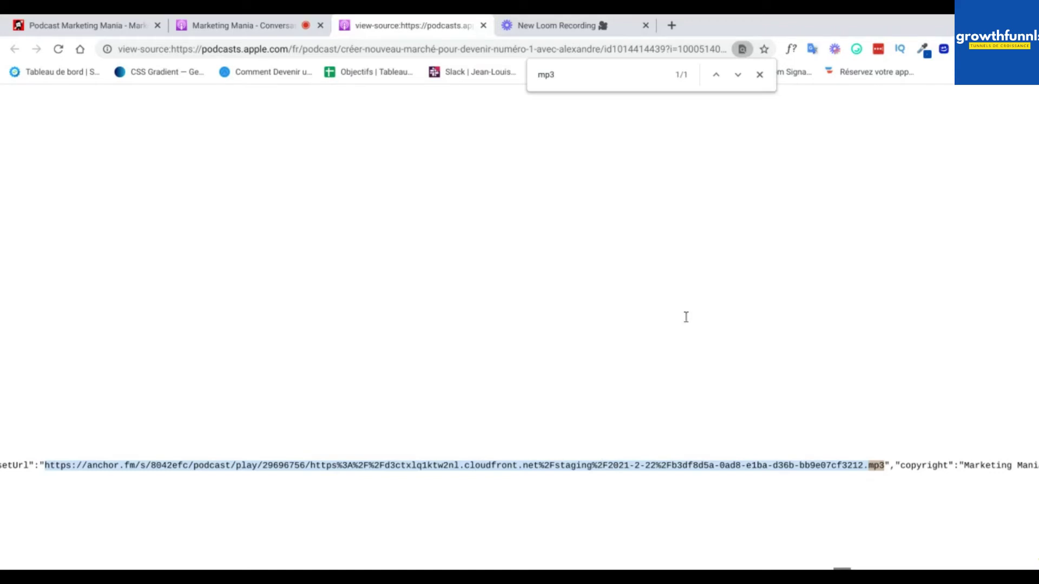
Step: Load the copied mp3 URL in a new browser tab
click(672, 25)
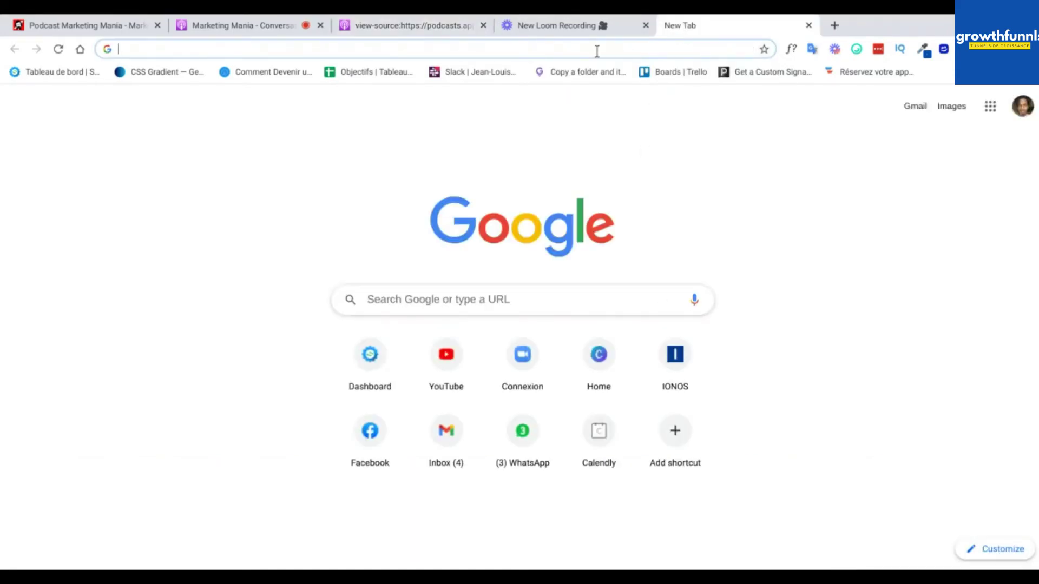
key(ctrl+v)
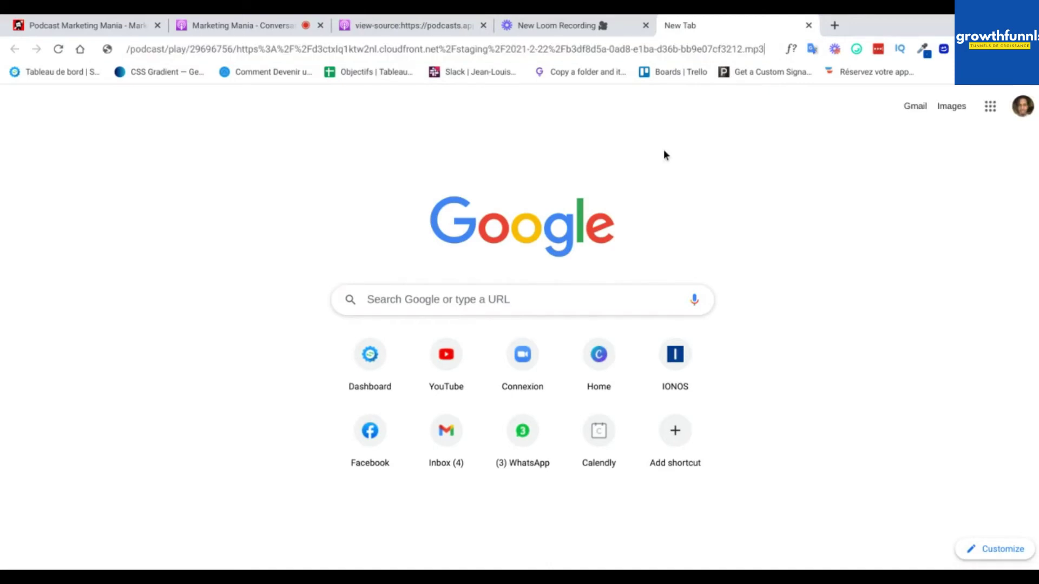
key(Return)
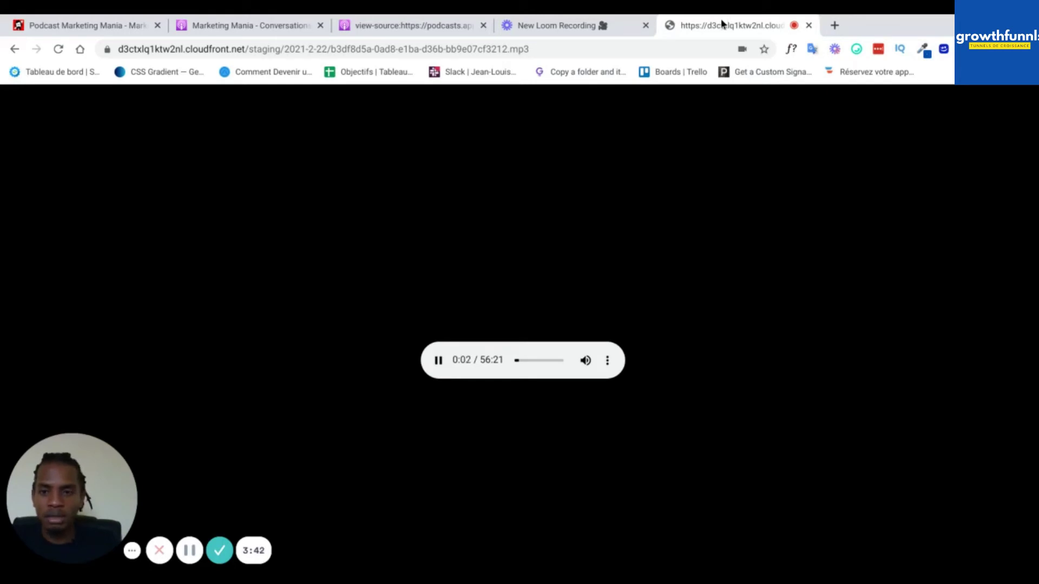
Step: Return to the episode's Apple Podcasts page and start its playback to compare the audio
click(237, 19)
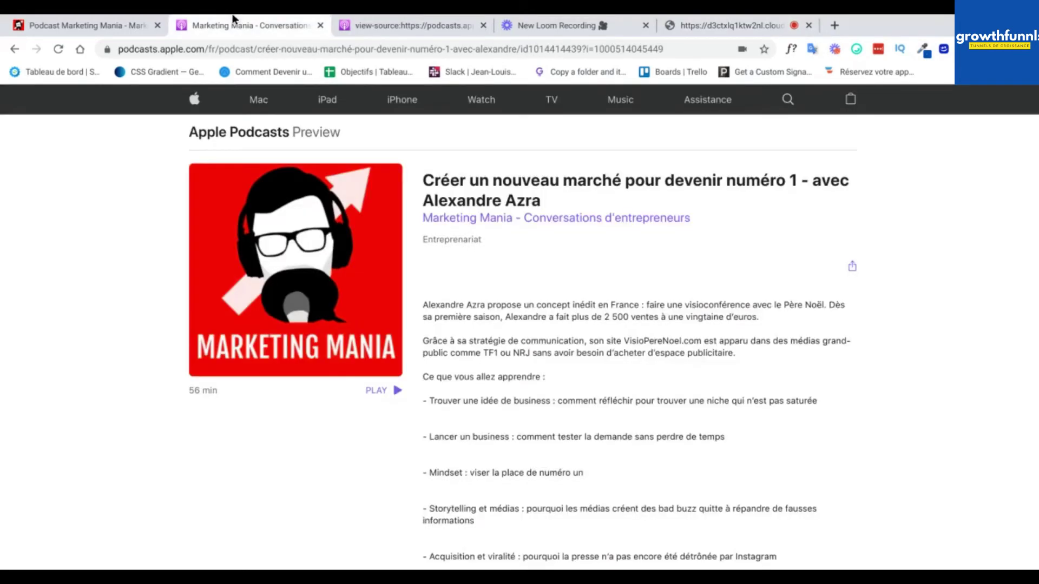
click(396, 391)
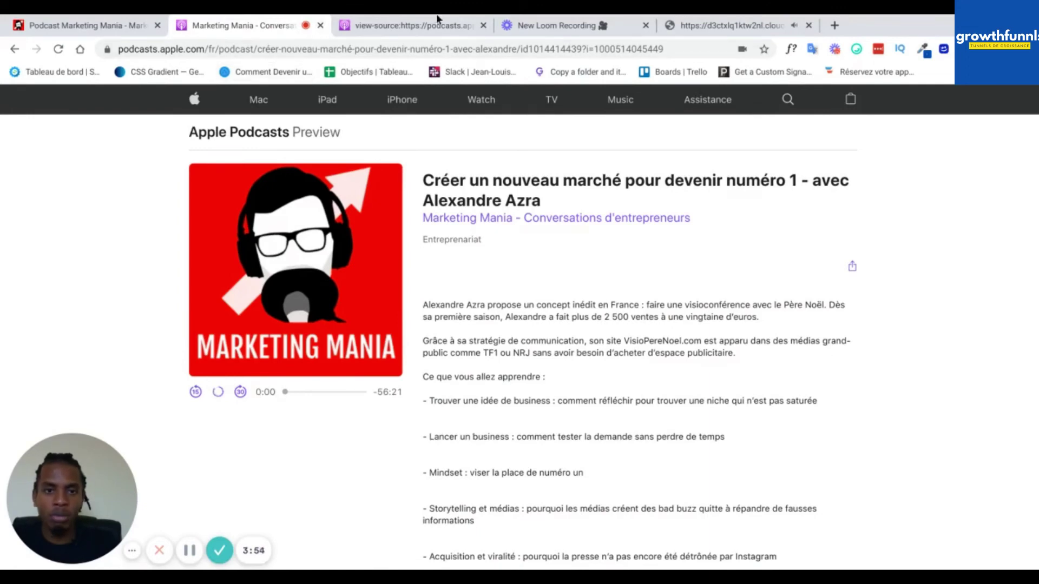
Step: Go back to the mp3 file's tab and show the audio player's Download option without choosing it
click(765, 21)
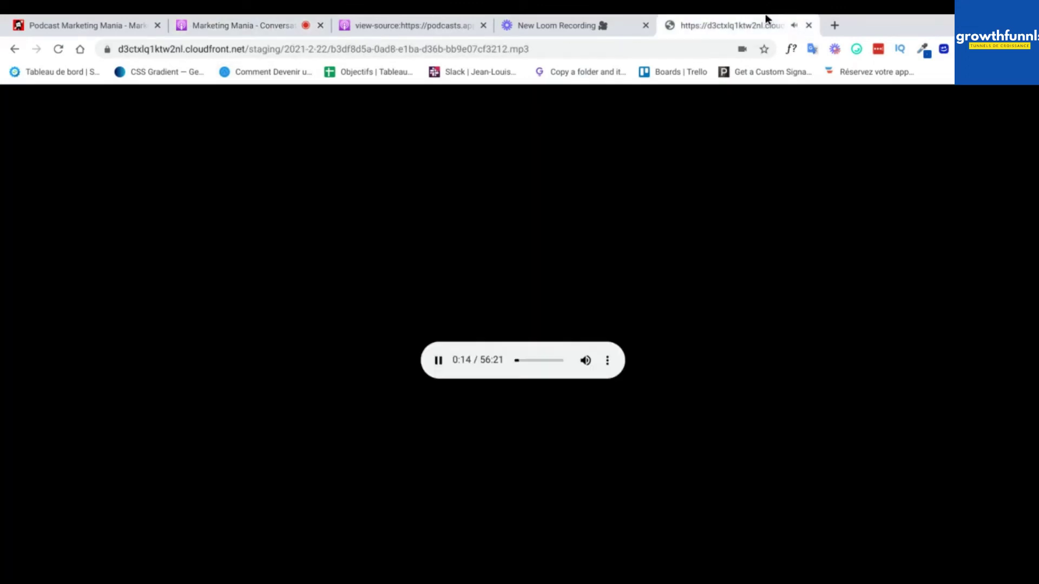
click(607, 363)
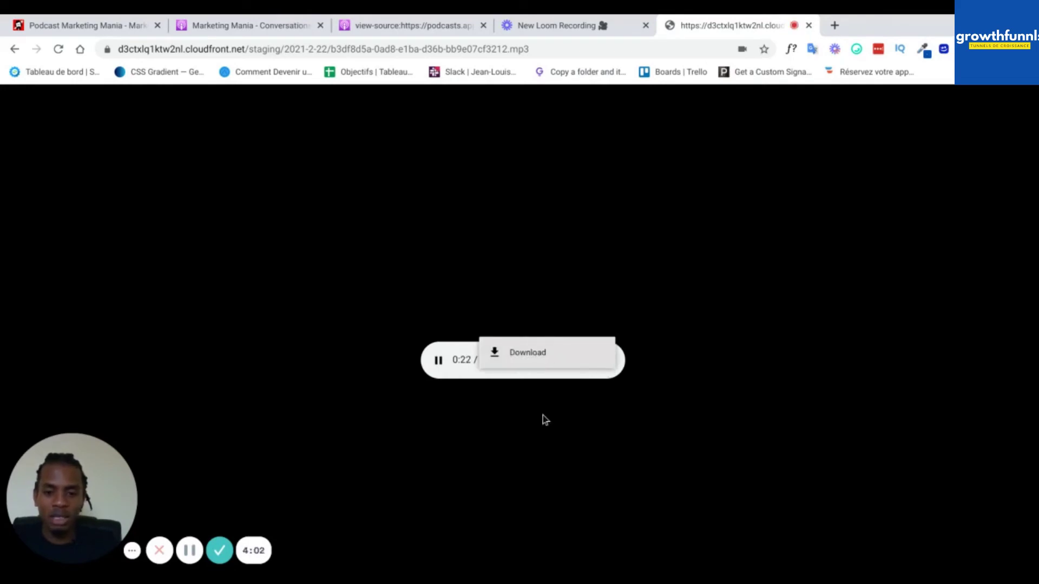
click(738, 482)
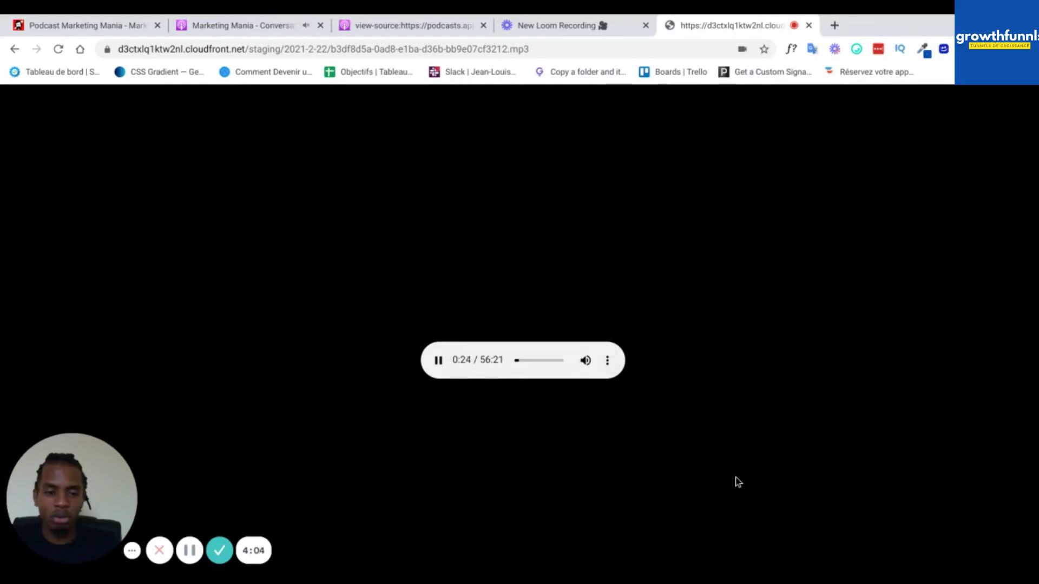